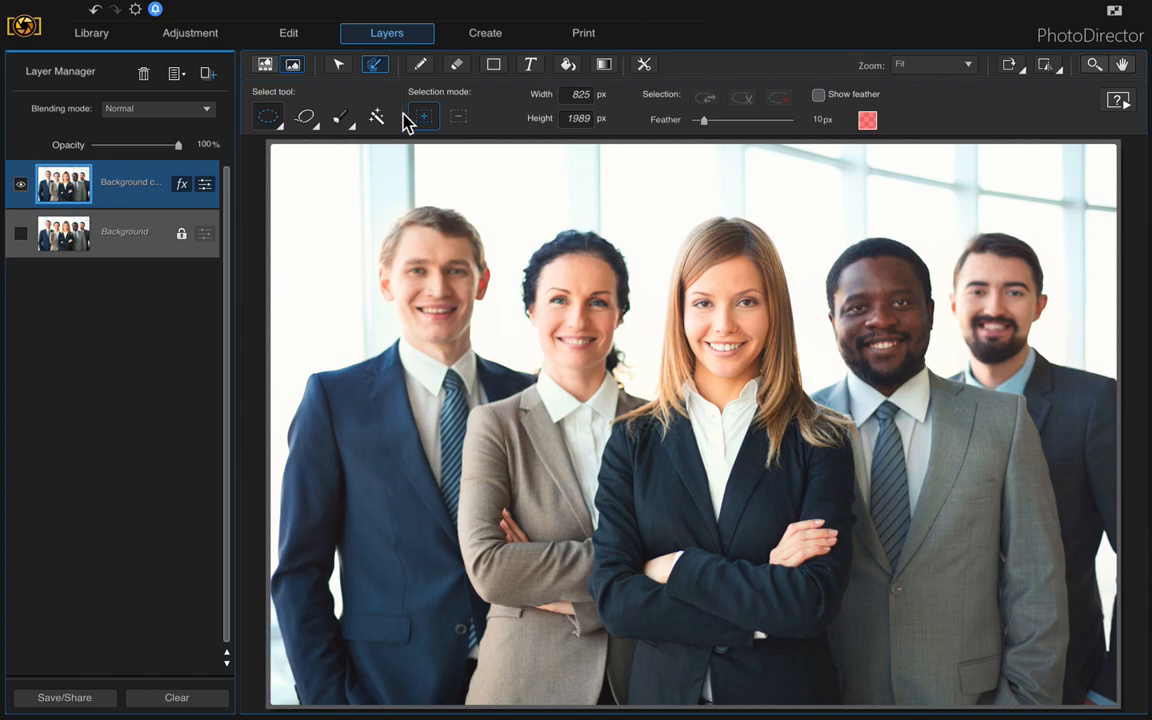
pyautogui.click(278, 128)
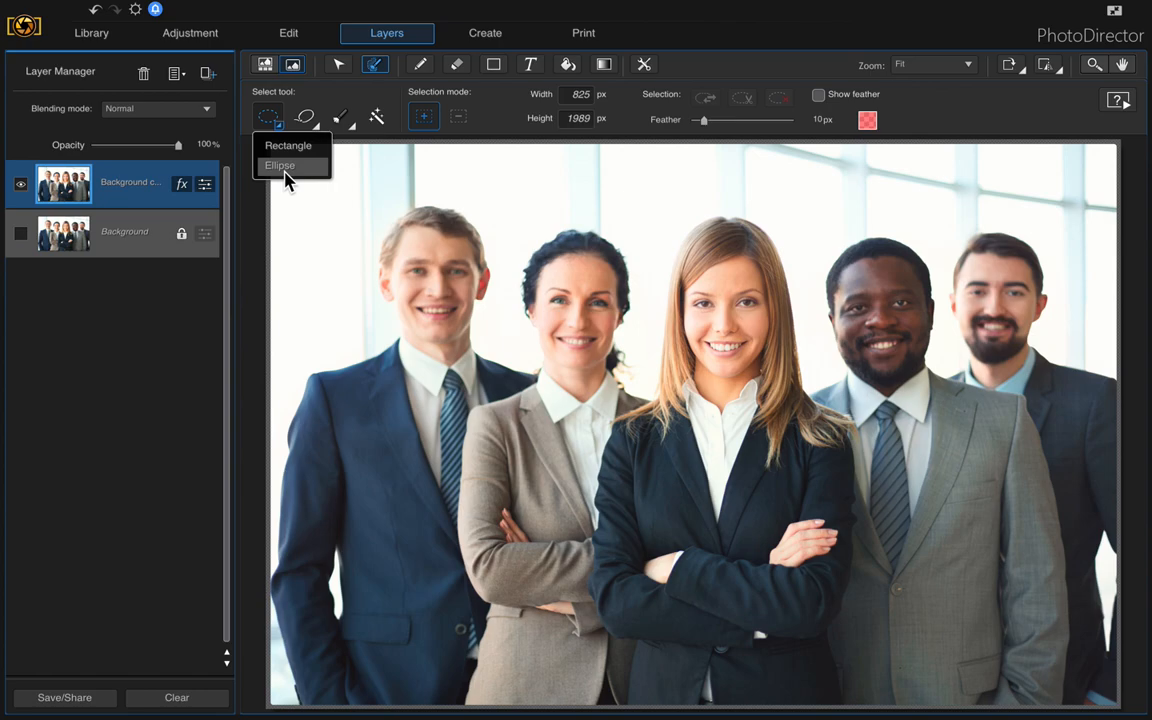
pyautogui.click(285, 168)
pyautogui.moveTo(645, 203); pyautogui.dragTo(860, 716)
pyautogui.moveTo(609, 408); pyautogui.dragTo(684, 681)
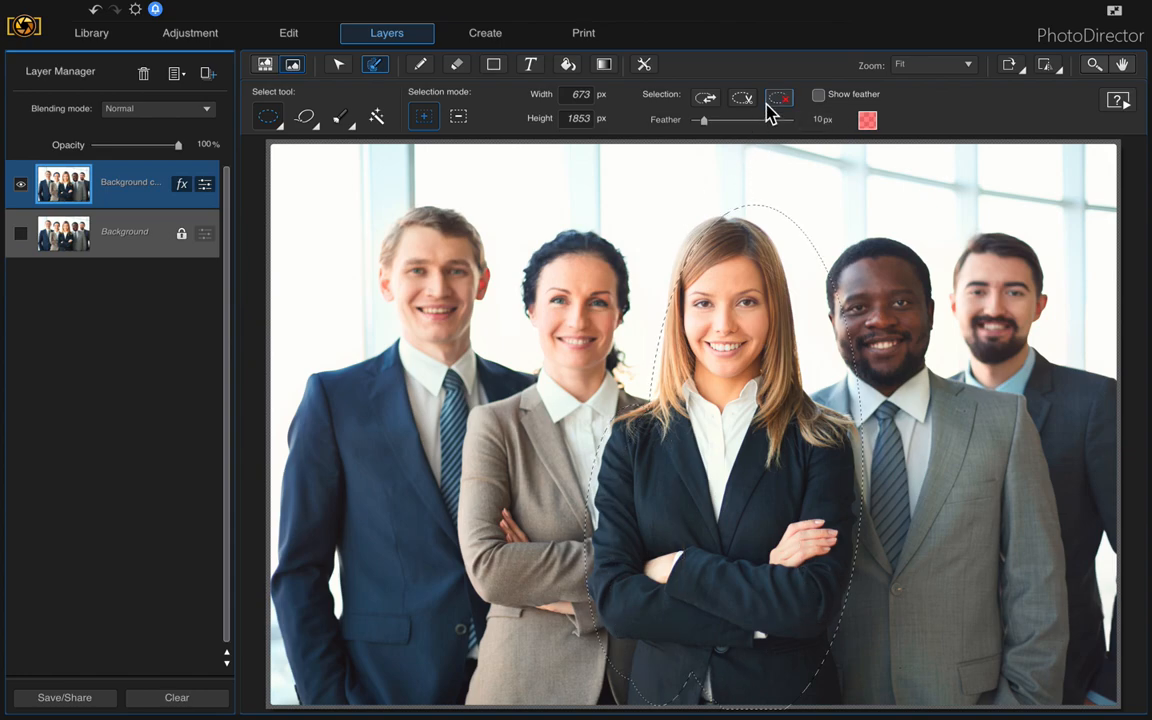
pyautogui.click(779, 101)
# - Paint a selection over the central woman with the Smart Brush, and extend it along her outline with the regular Brush
pyautogui.click(340, 117)
pyautogui.click(352, 129)
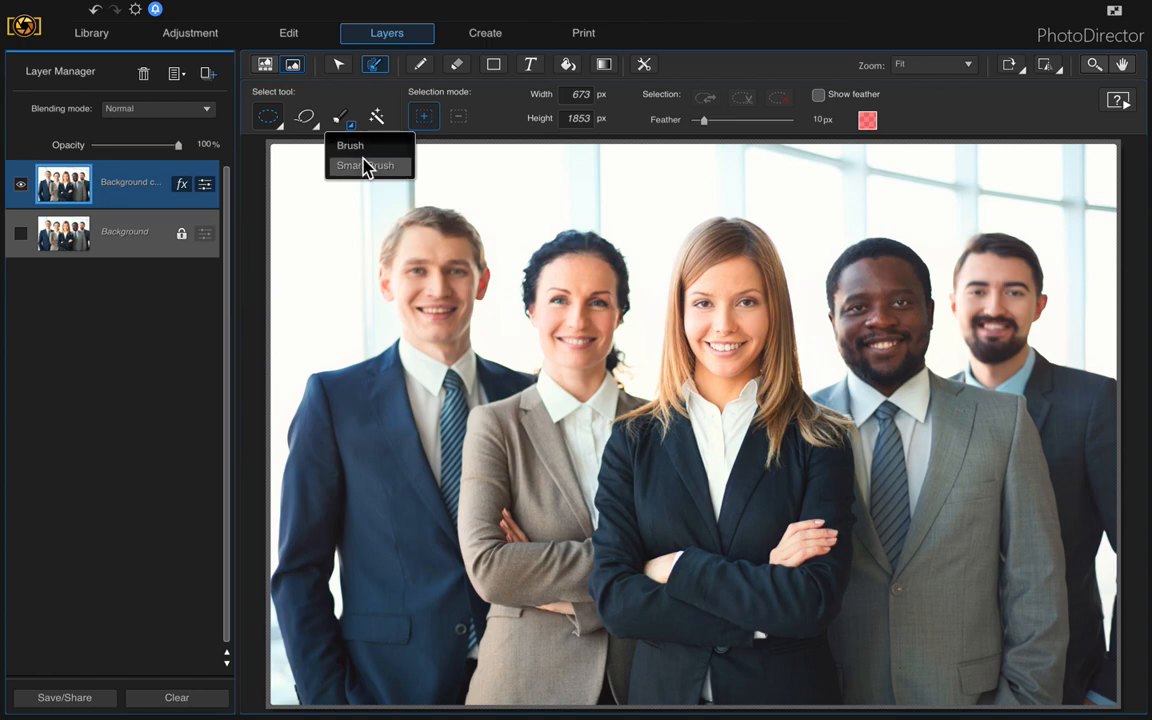
pyautogui.click(366, 166)
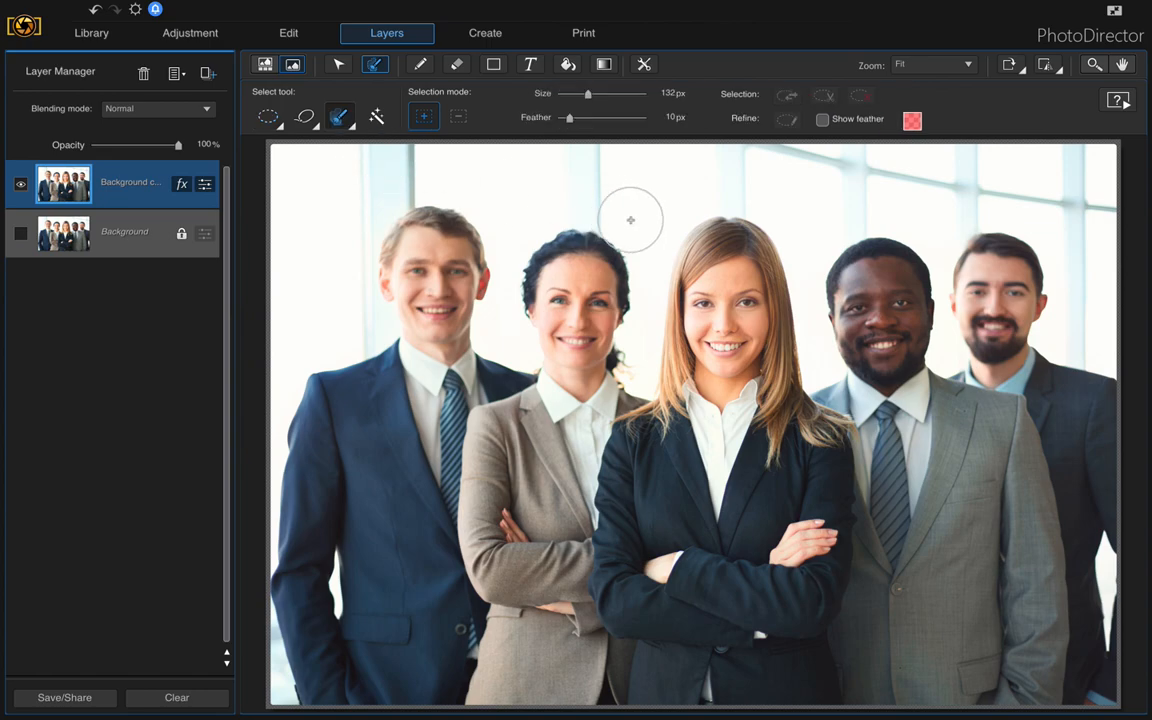
pyautogui.moveTo(726, 245)
pyautogui.mouseDown()
pyautogui.moveTo(744, 285)
pyautogui.moveTo(750, 373)
pyautogui.moveTo(760, 355)
pyautogui.moveTo(753, 432)
pyautogui.moveTo(722, 443)
pyautogui.moveTo(767, 442)
pyautogui.moveTo(784, 425)
pyautogui.moveTo(803, 458)
pyautogui.moveTo(806, 431)
pyautogui.moveTo(828, 432)
pyautogui.moveTo(812, 469)
pyautogui.moveTo(824, 555)
pyautogui.moveTo(787, 621)
pyautogui.moveTo(794, 647)
pyautogui.moveTo(681, 673)
pyautogui.moveTo(651, 571)
pyautogui.moveTo(640, 591)
pyautogui.moveTo(607, 584)
pyautogui.moveTo(687, 390)
pyautogui.mouseUp()
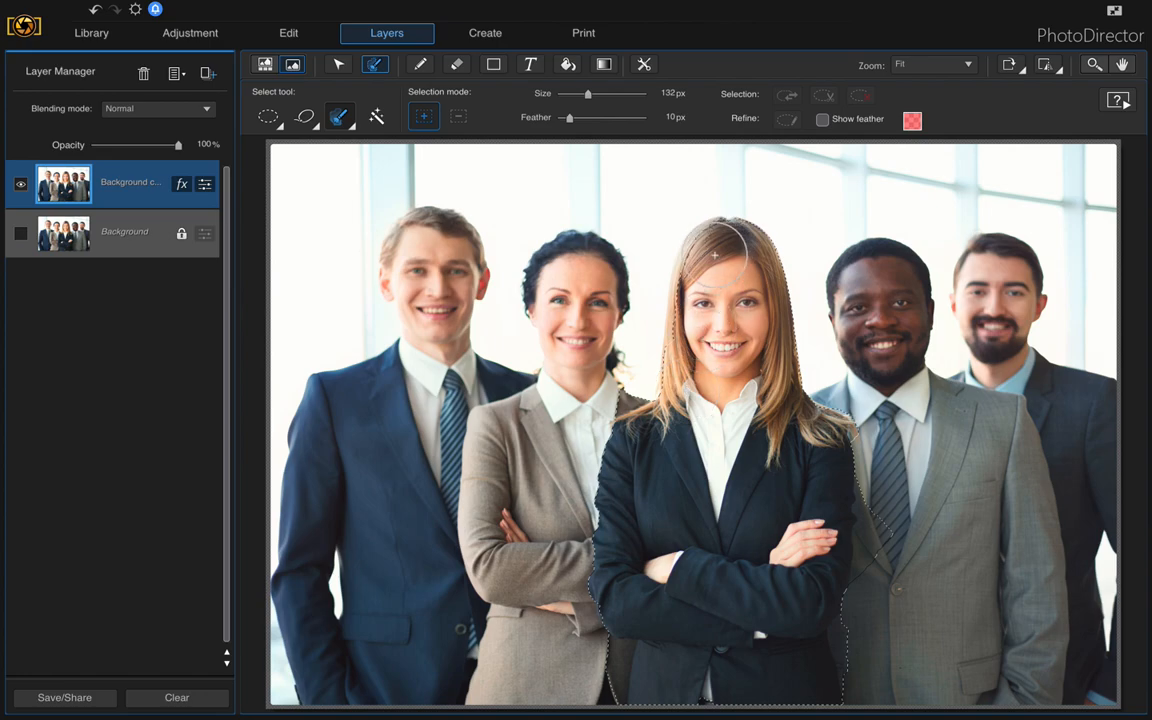
pyautogui.click(681, 302)
pyautogui.moveTo(681, 302)
pyautogui.mouseDown()
pyautogui.moveTo(689, 261)
pyautogui.moveTo(725, 241)
pyautogui.moveTo(729, 321)
pyautogui.moveTo(802, 524)
pyautogui.mouseUp()
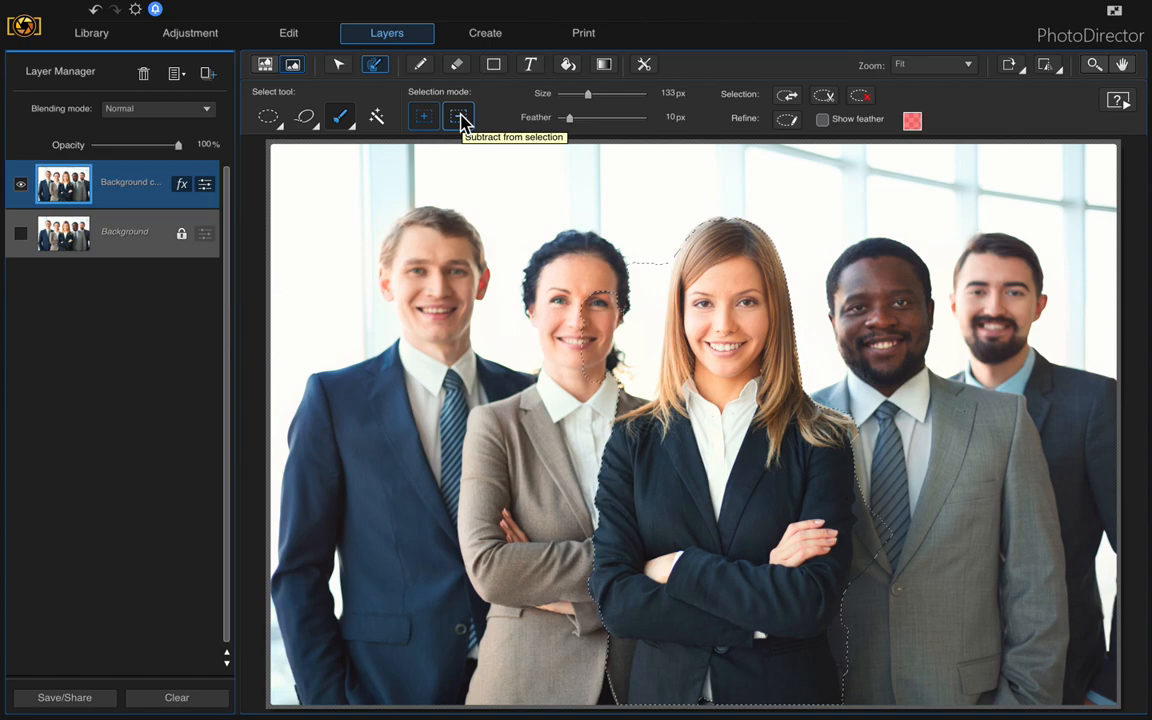
# - Subtract the excess areas over the neighbouring people from the woman's selection with a 103 px brush, and return to add mode
pyautogui.click(461, 120)
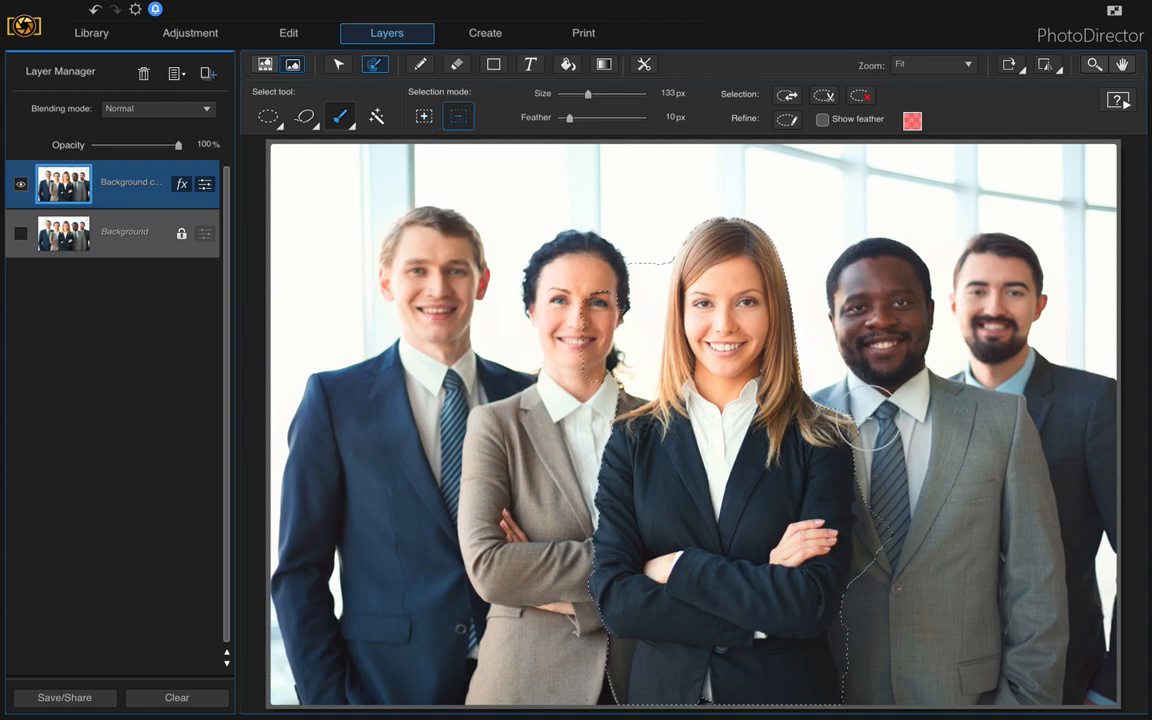
pyautogui.scroll(-3, 870, 456)
pyautogui.moveTo(874, 476); pyautogui.dragTo(874, 542)
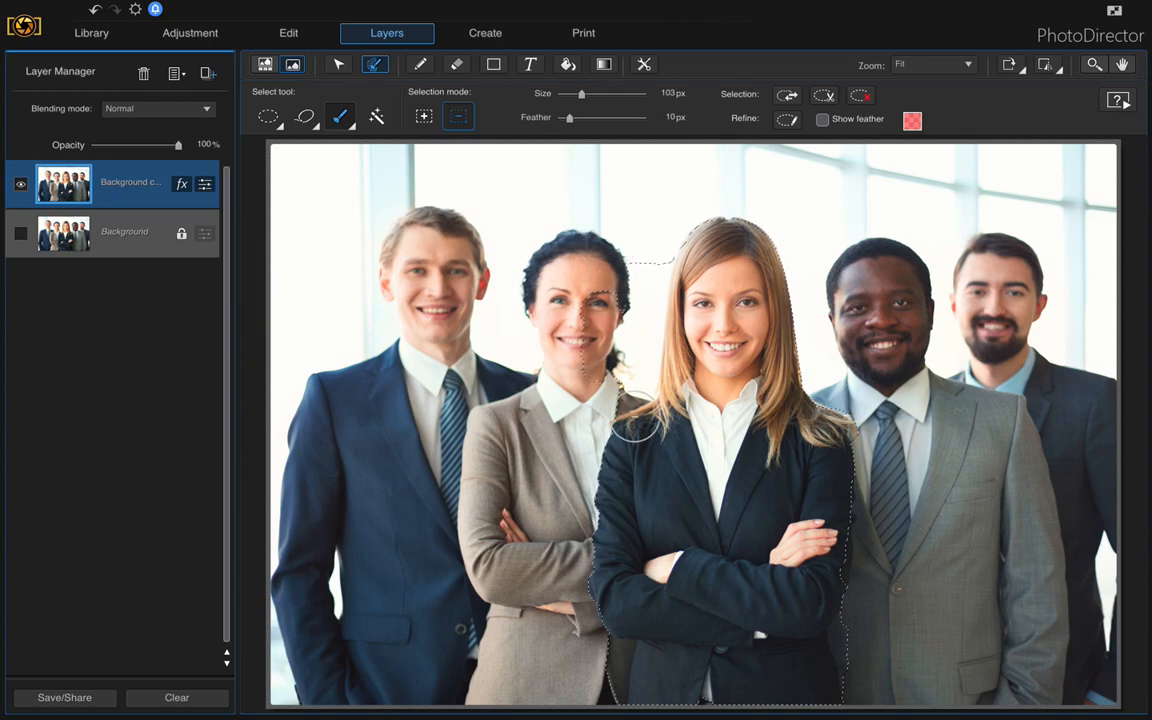
pyautogui.moveTo(589, 366)
pyautogui.mouseDown()
pyautogui.moveTo(630, 259)
pyautogui.moveTo(620, 313)
pyautogui.moveTo(656, 267)
pyautogui.moveTo(620, 379)
pyautogui.moveTo(649, 327)
pyautogui.mouseUp()
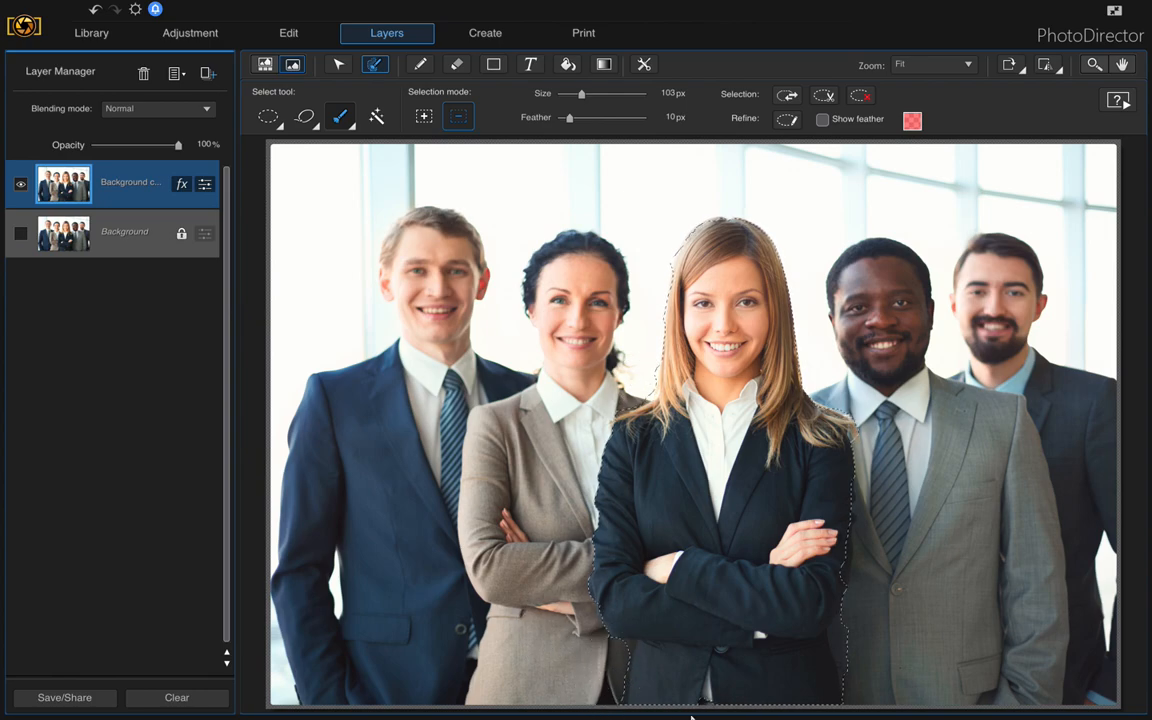
pyautogui.click(426, 117)
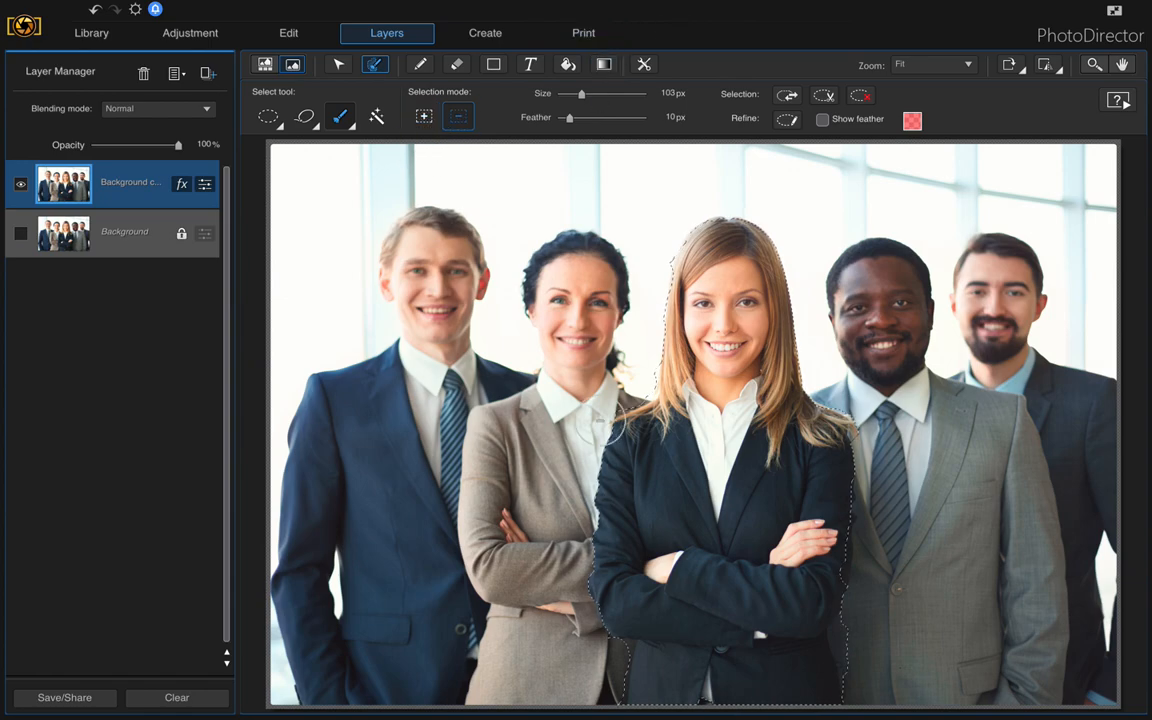
pyautogui.click(422, 118)
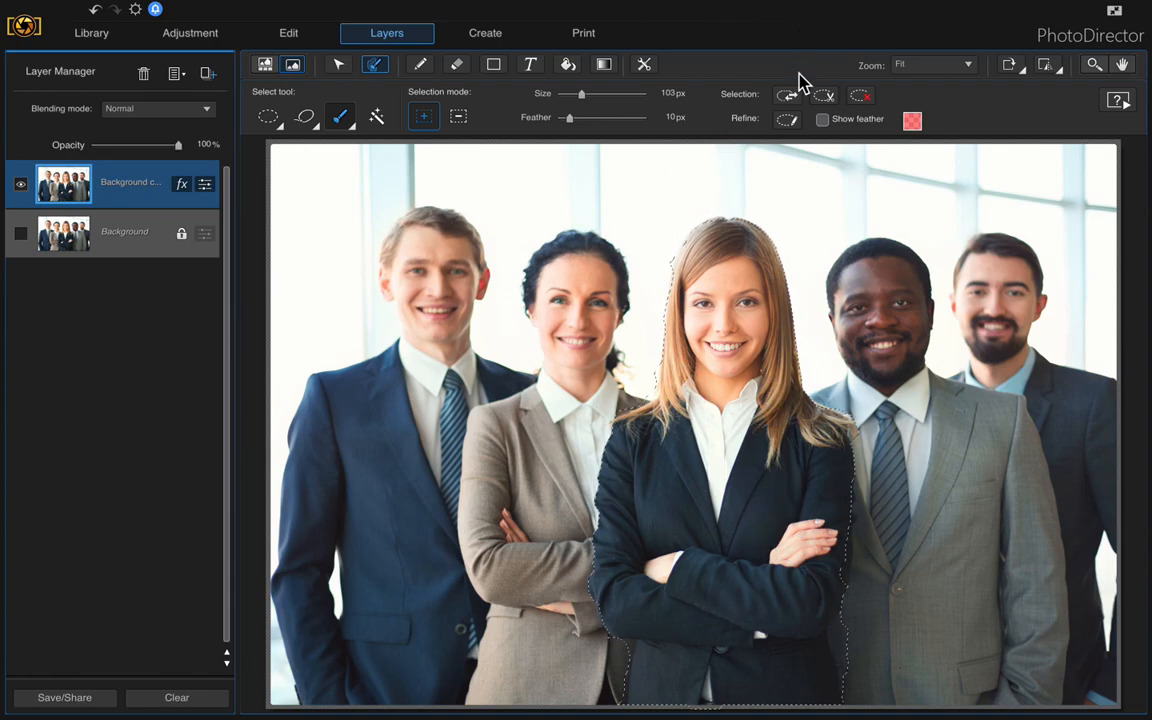
# - Invert the selection and apply a Soft Focus brush blur of degree 66 to everything around the woman, leaving nothing selected
pyautogui.click(789, 98)
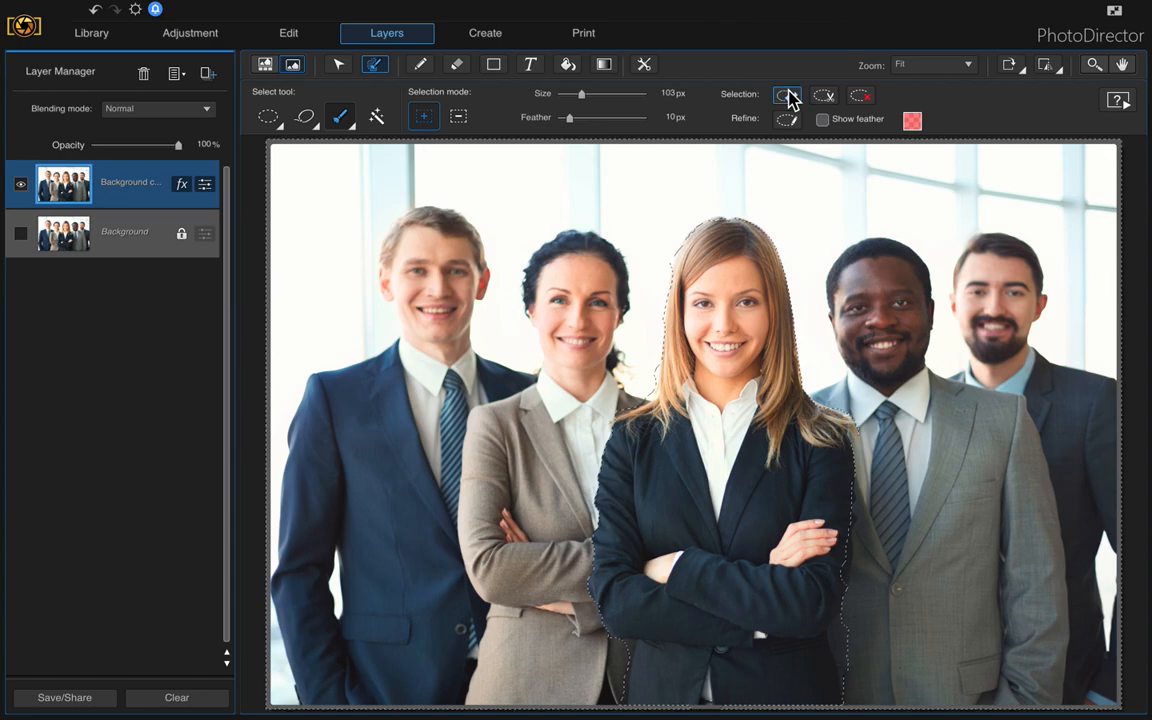
pyautogui.click(645, 66)
pyautogui.click(719, 96)
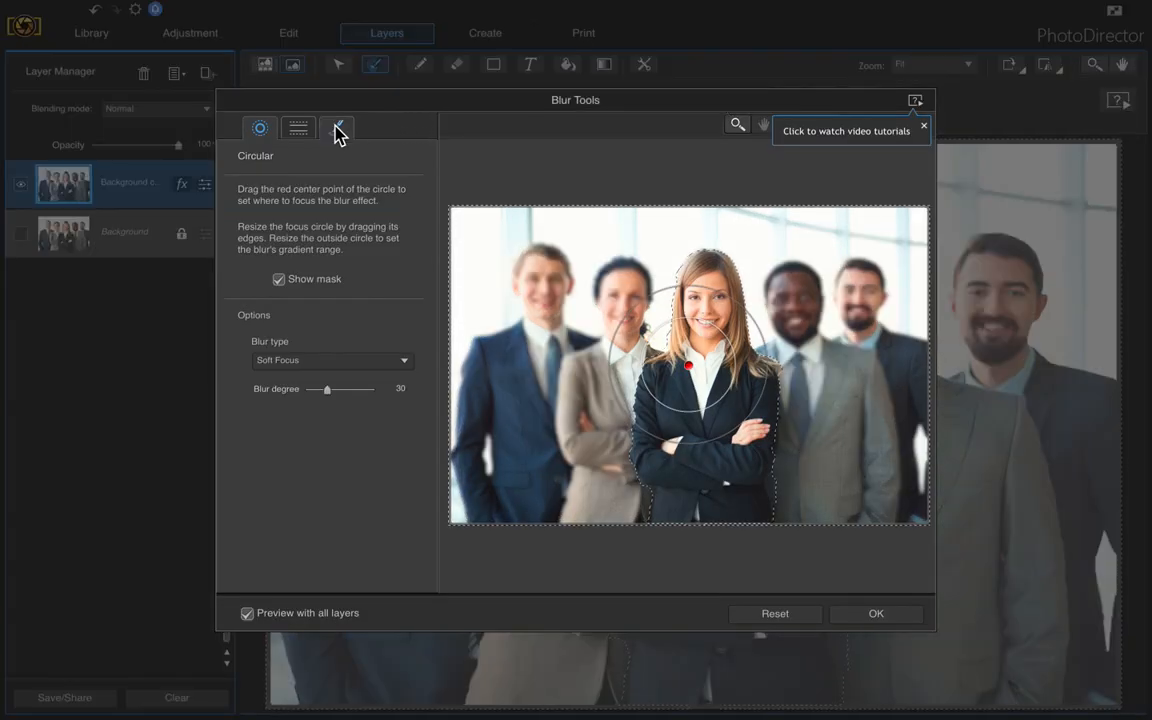
pyautogui.click(338, 130)
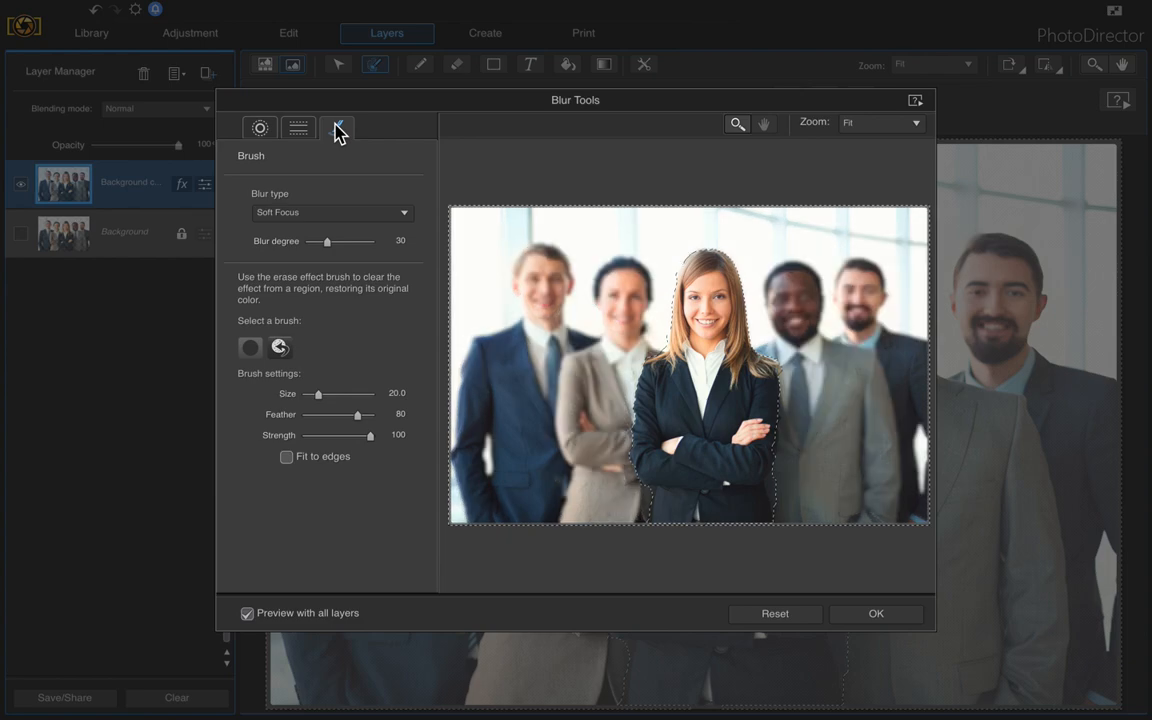
pyautogui.click(393, 220)
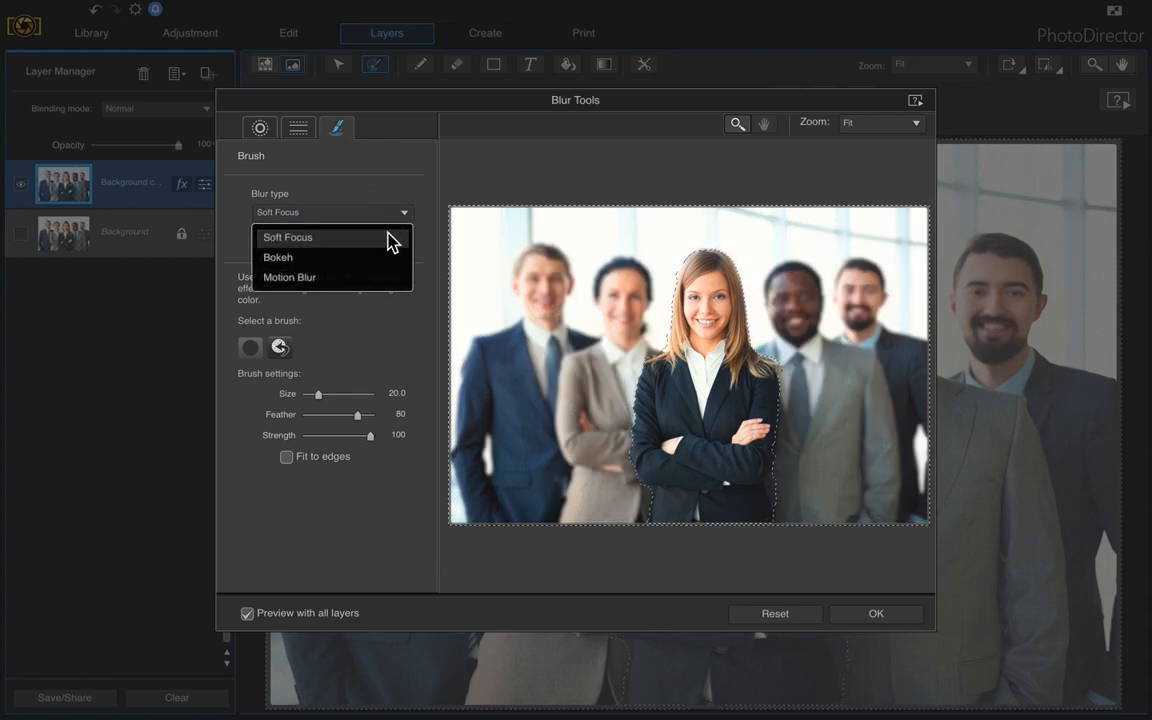
pyautogui.click(390, 240)
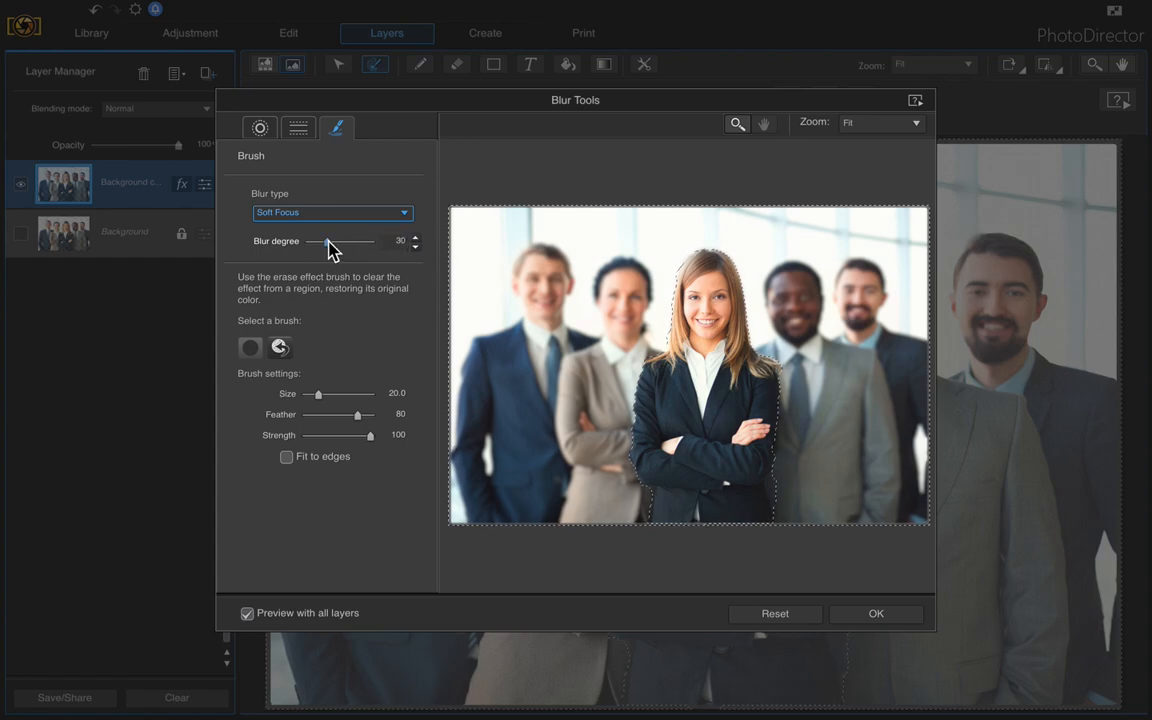
pyautogui.moveTo(325, 242)
pyautogui.mouseDown()
pyautogui.moveTo(366, 245)
pyautogui.moveTo(347, 243)
pyautogui.mouseUp()
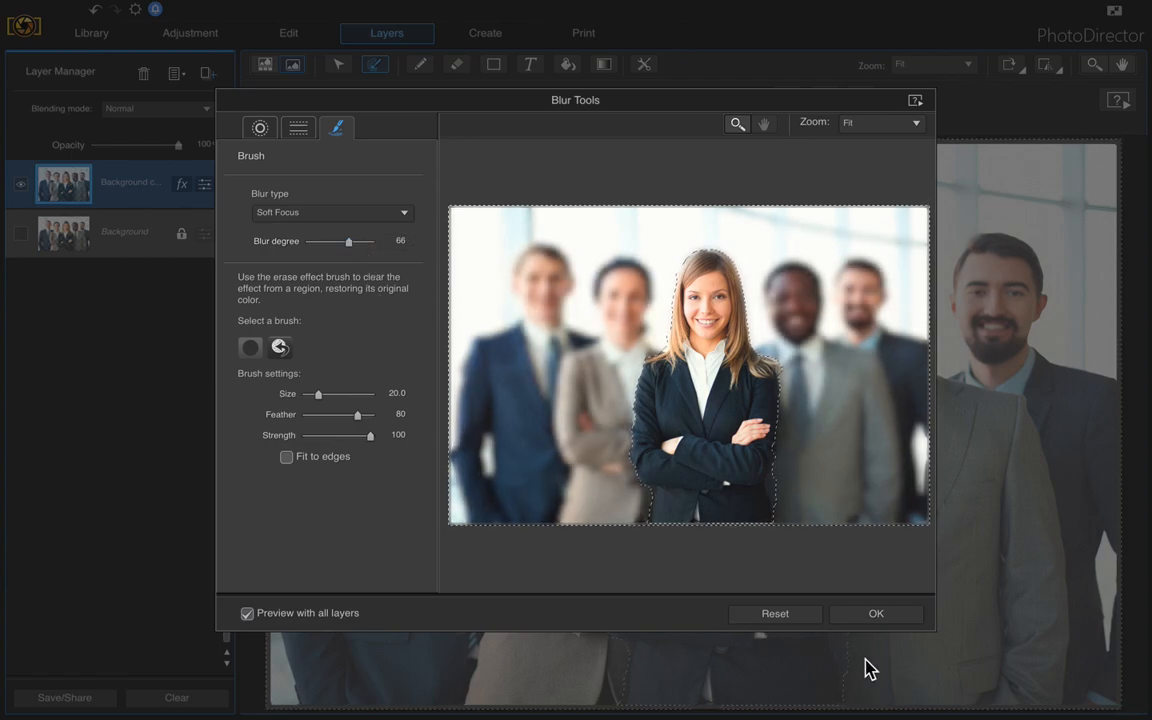
pyautogui.click(882, 620)
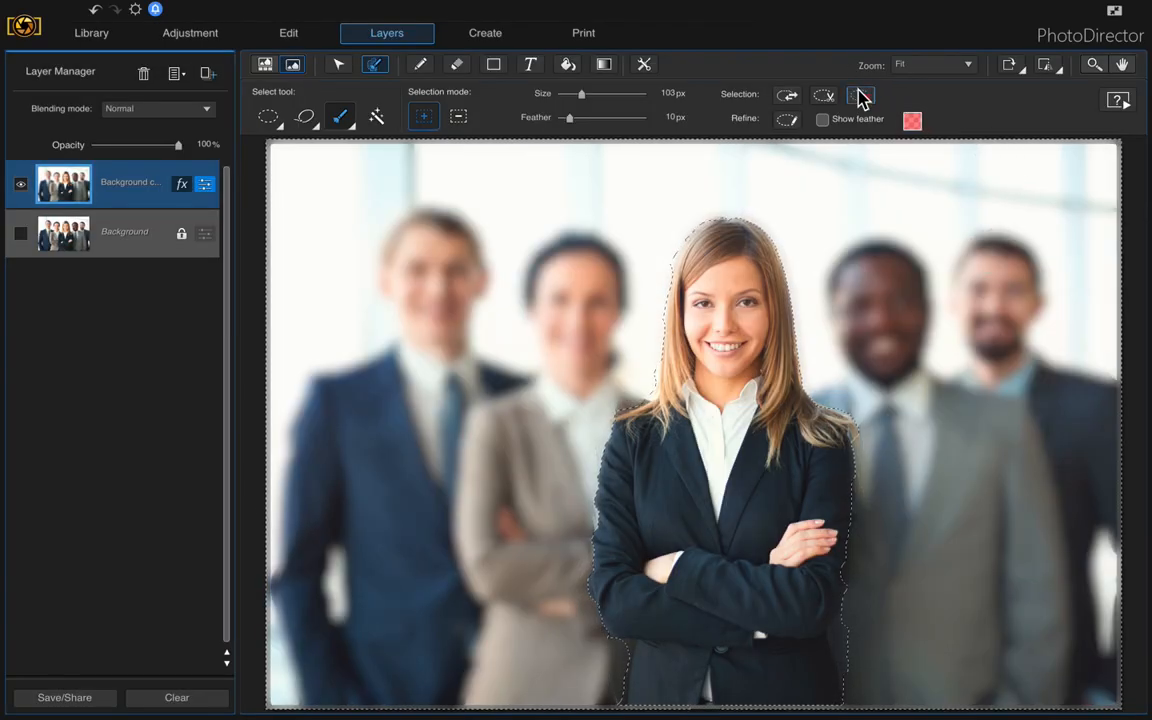
pyautogui.click(862, 96)
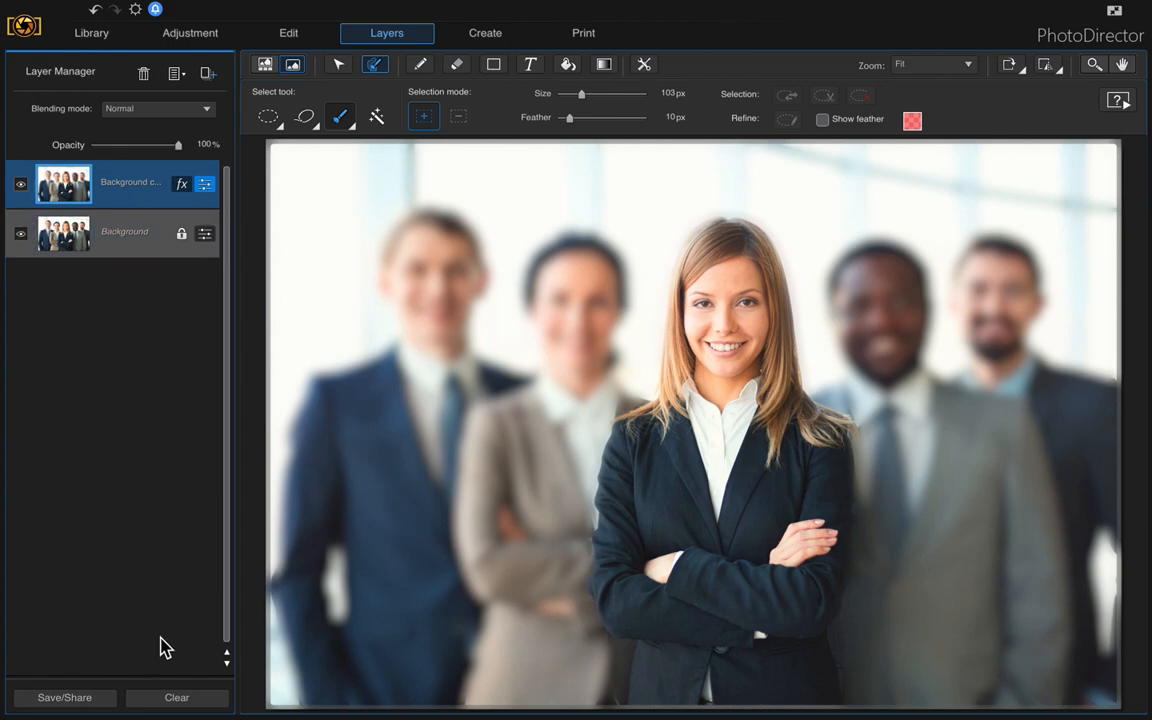
# - Clear all layer edits and duplicate the Background layer, hiding the original underneath
pyautogui.click(172, 697)
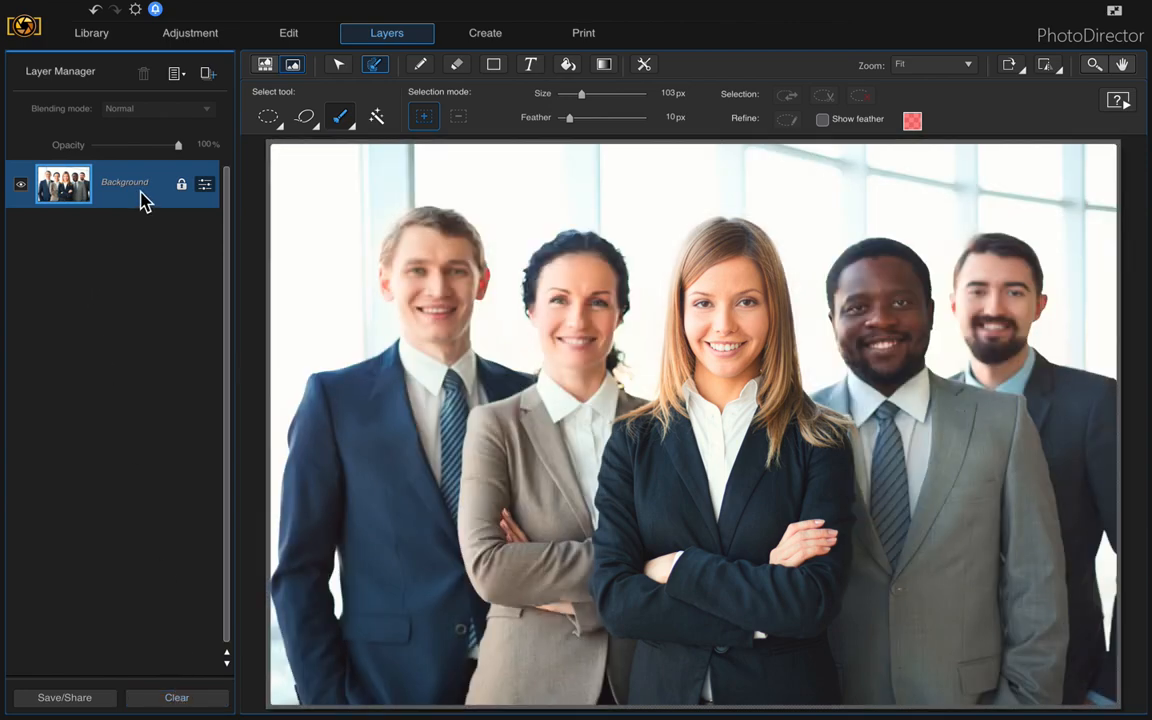
pyautogui.rightClick(133, 186)
pyautogui.click(197, 264)
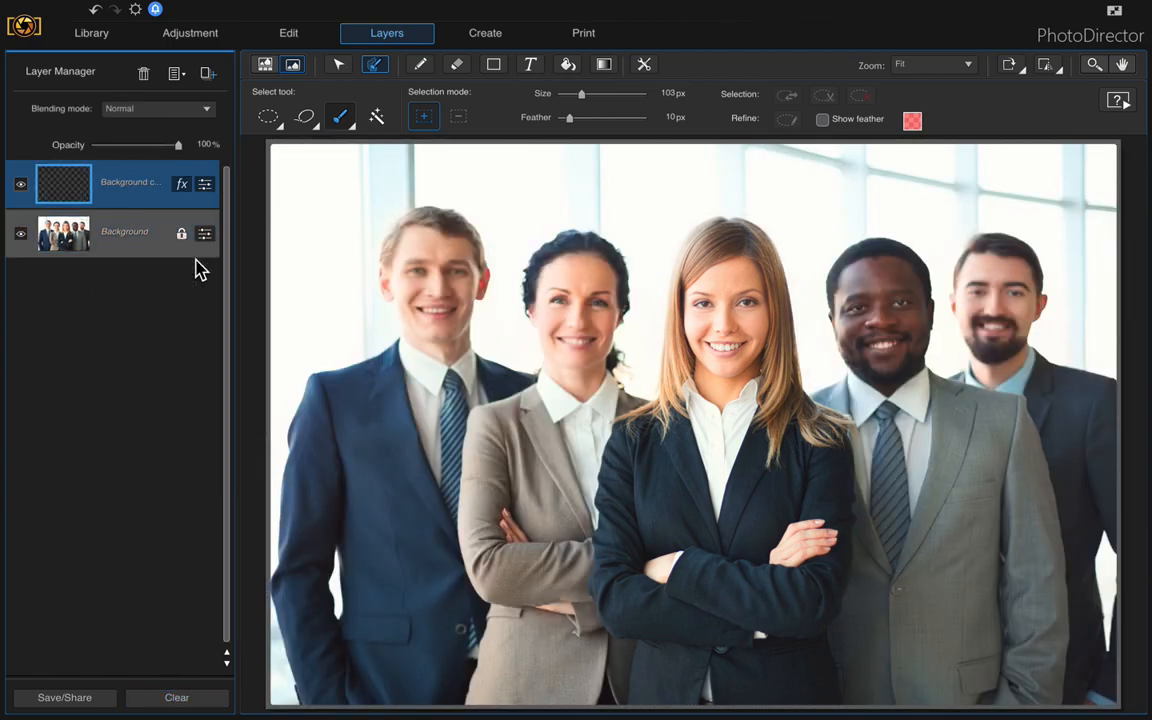
pyautogui.click(21, 233)
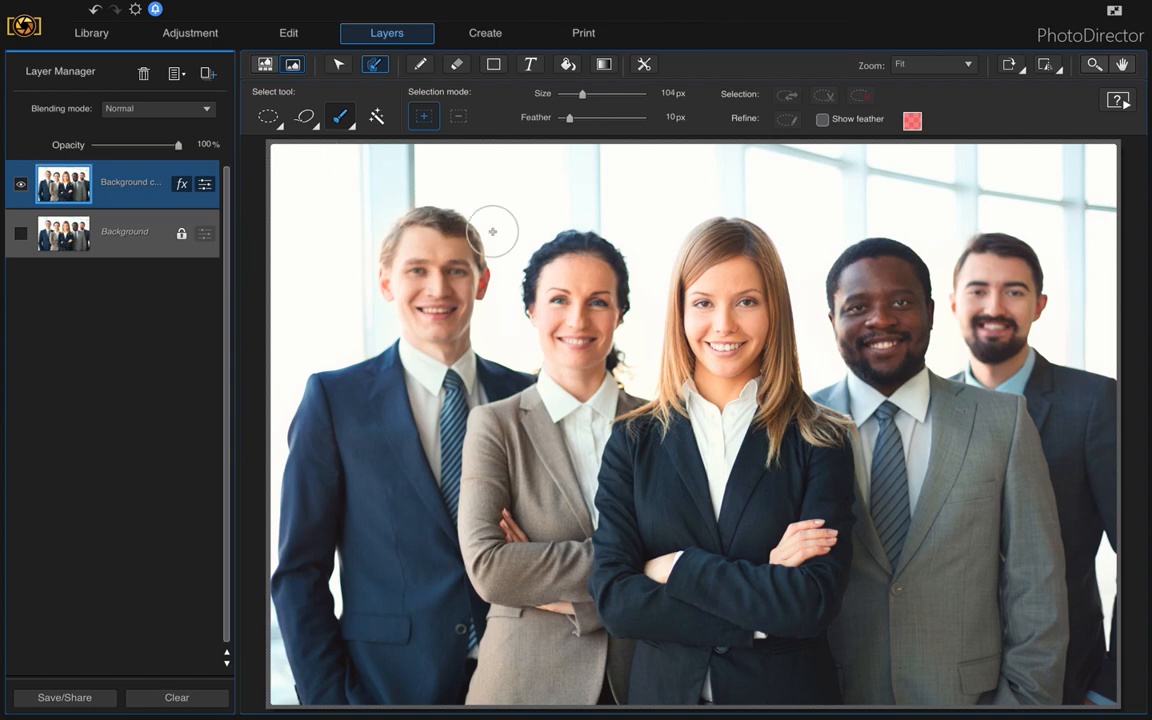
# - Add rectangular selections of about 2435 × 3826 px over the photo's left two people and 1358 × 3847 px over its right edge
pyautogui.click(278, 124)
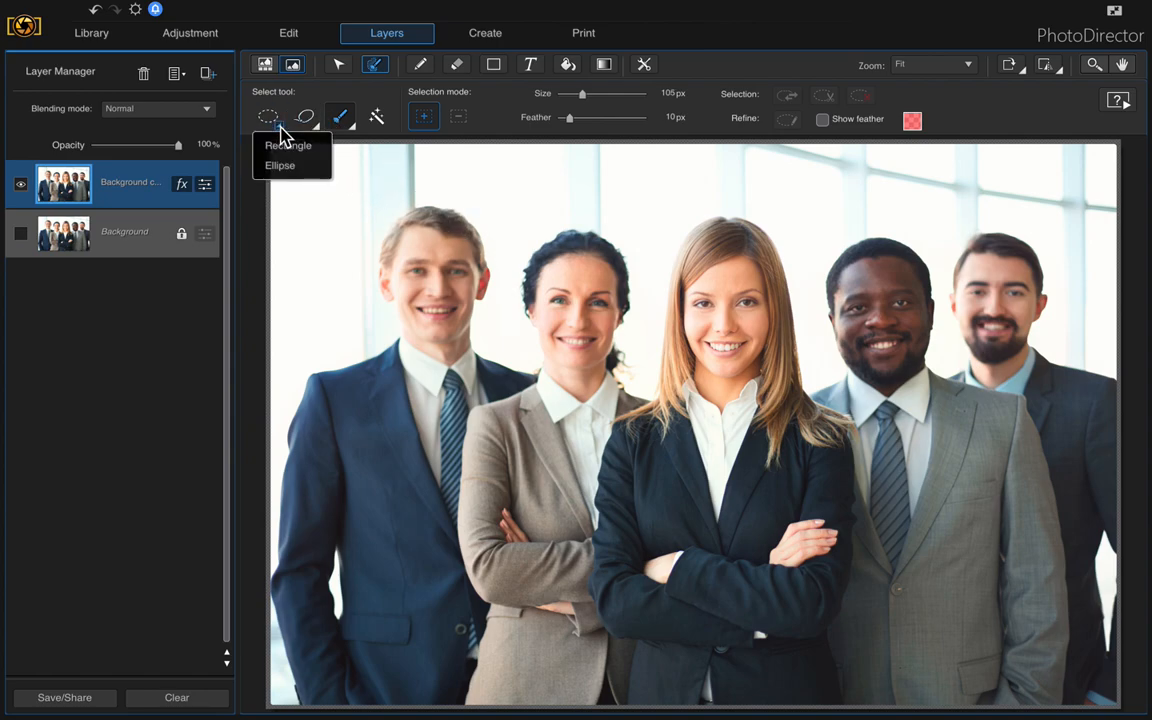
pyautogui.click(274, 146)
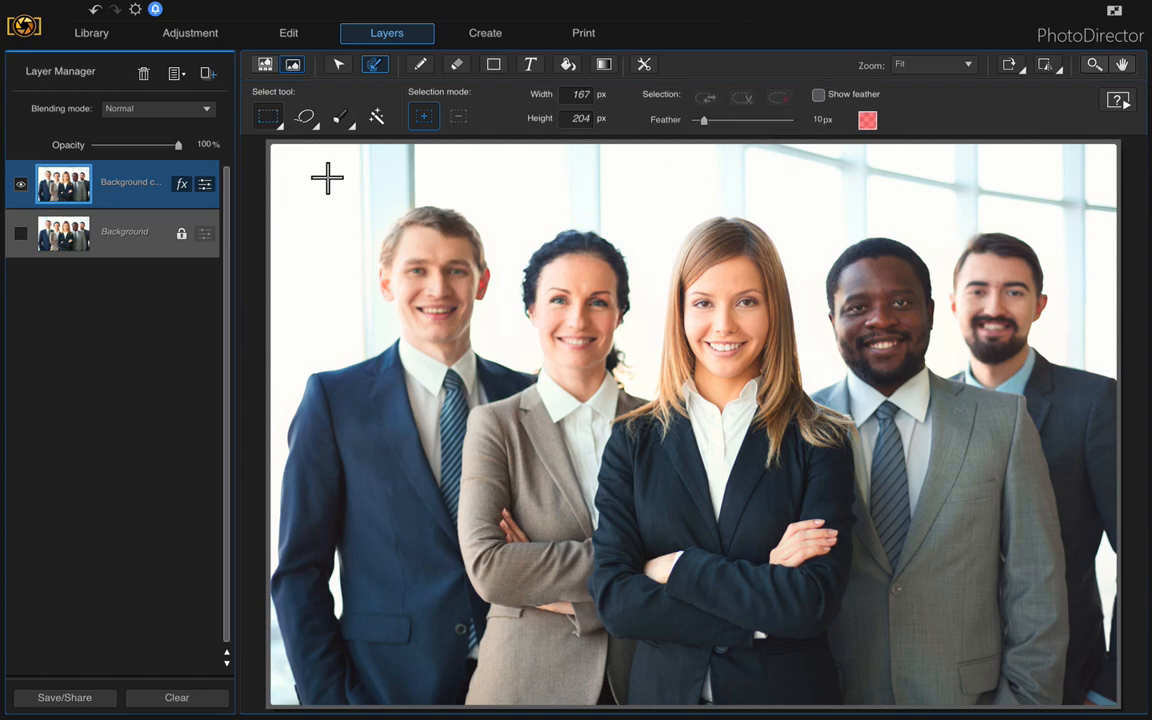
pyautogui.moveTo(357, 188); pyautogui.dragTo(603, 473)
pyautogui.click(543, 426)
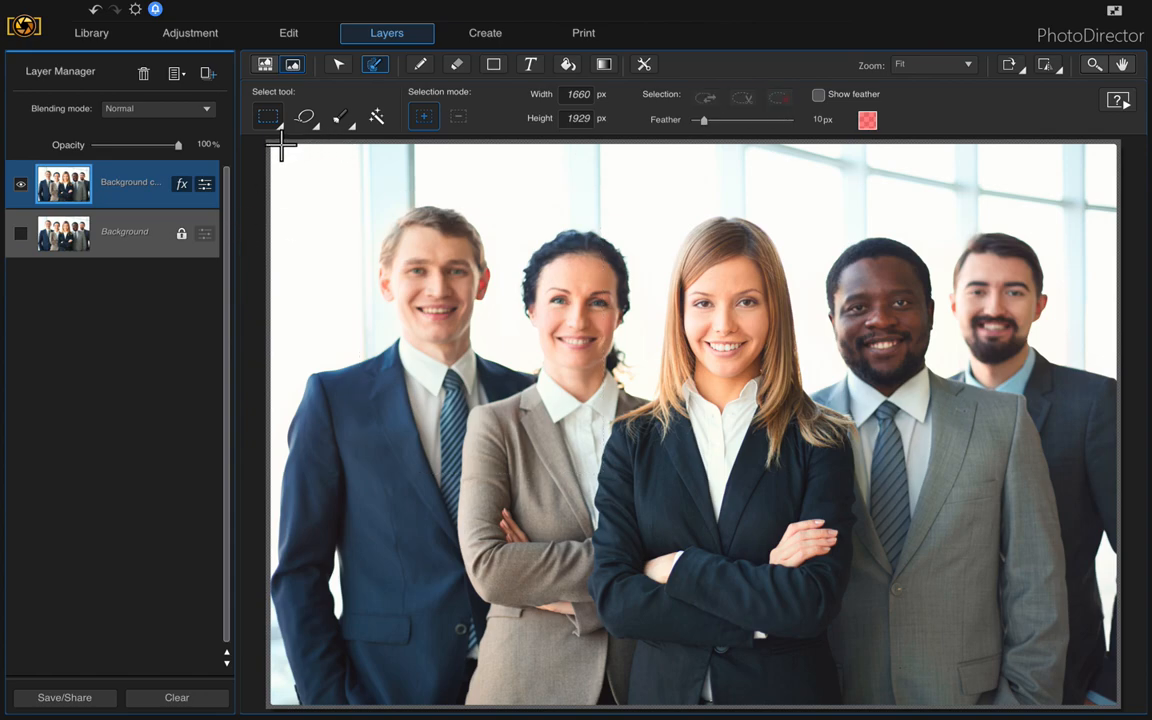
pyautogui.moveTo(274, 146); pyautogui.dragTo(635, 709)
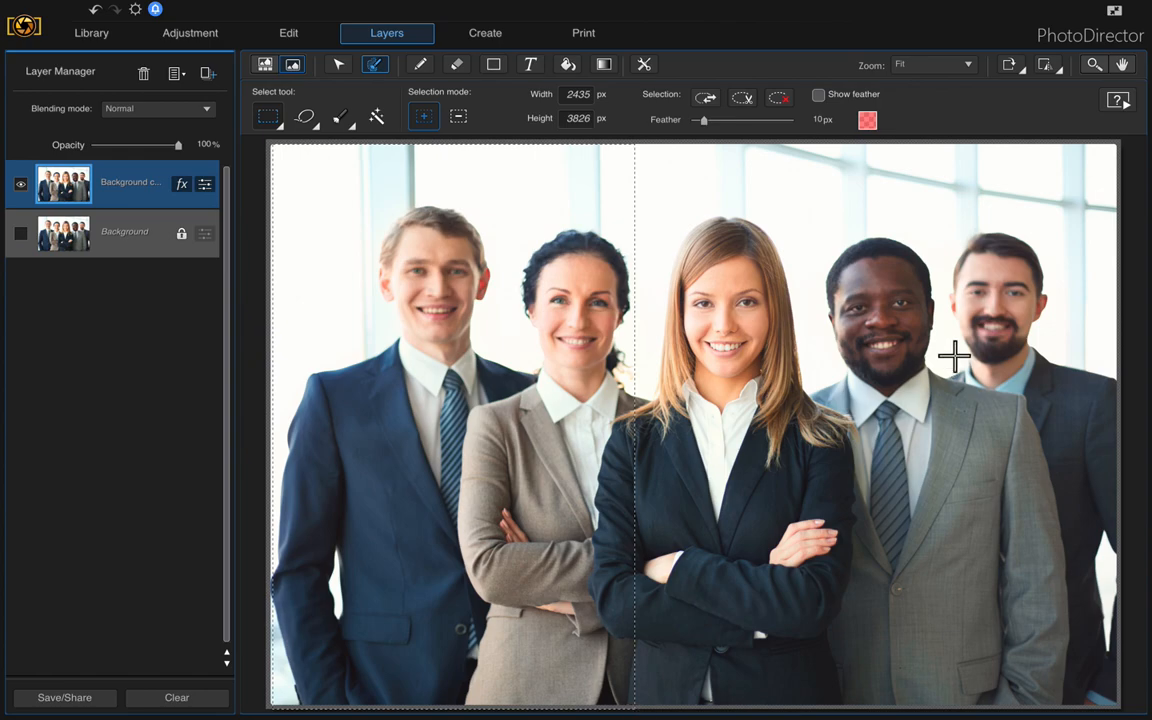
pyautogui.moveTo(951, 145); pyautogui.dragTo(955, 149)
pyautogui.moveTo(1023, 226); pyautogui.dragTo(1146, 706)
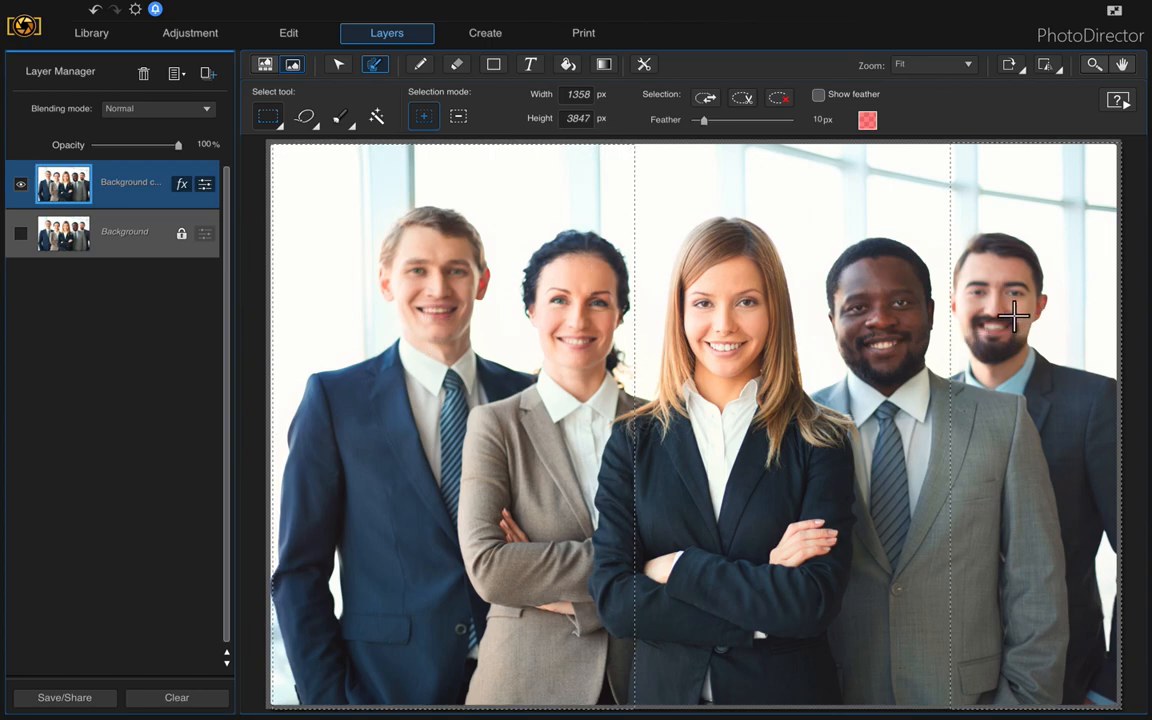
# - Apply a Soft Focus brush blur of degree 46 to the selected areas and remove the selection
pyautogui.click(646, 67)
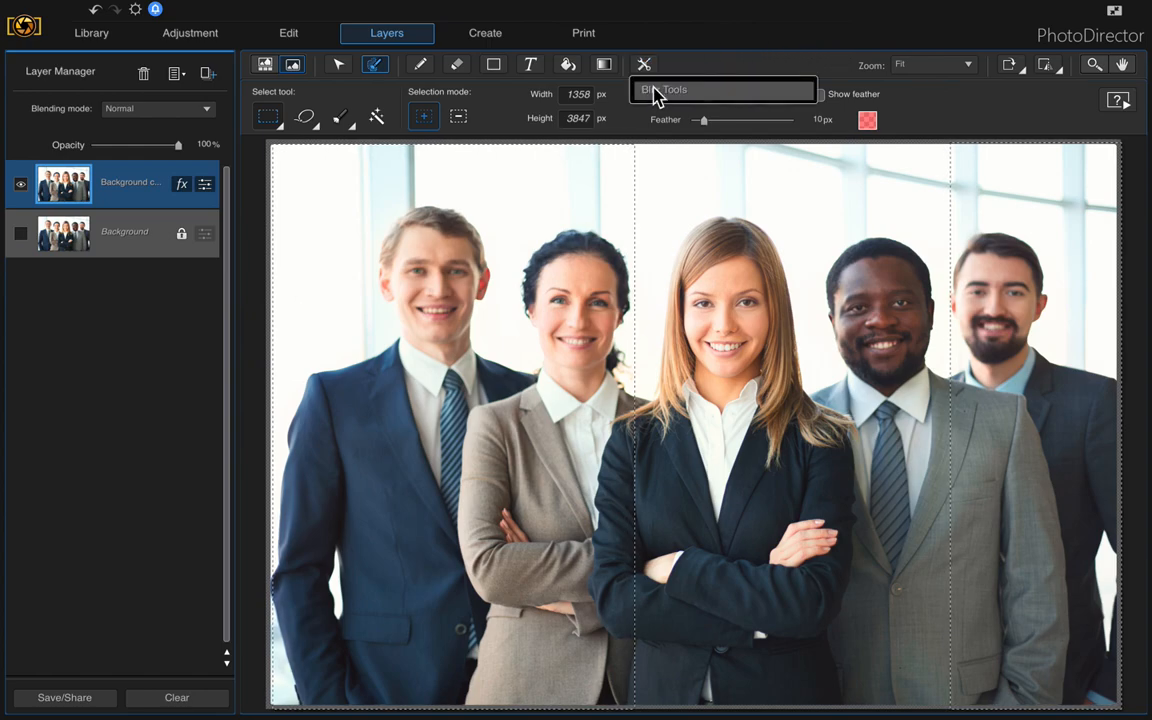
pyautogui.click(655, 93)
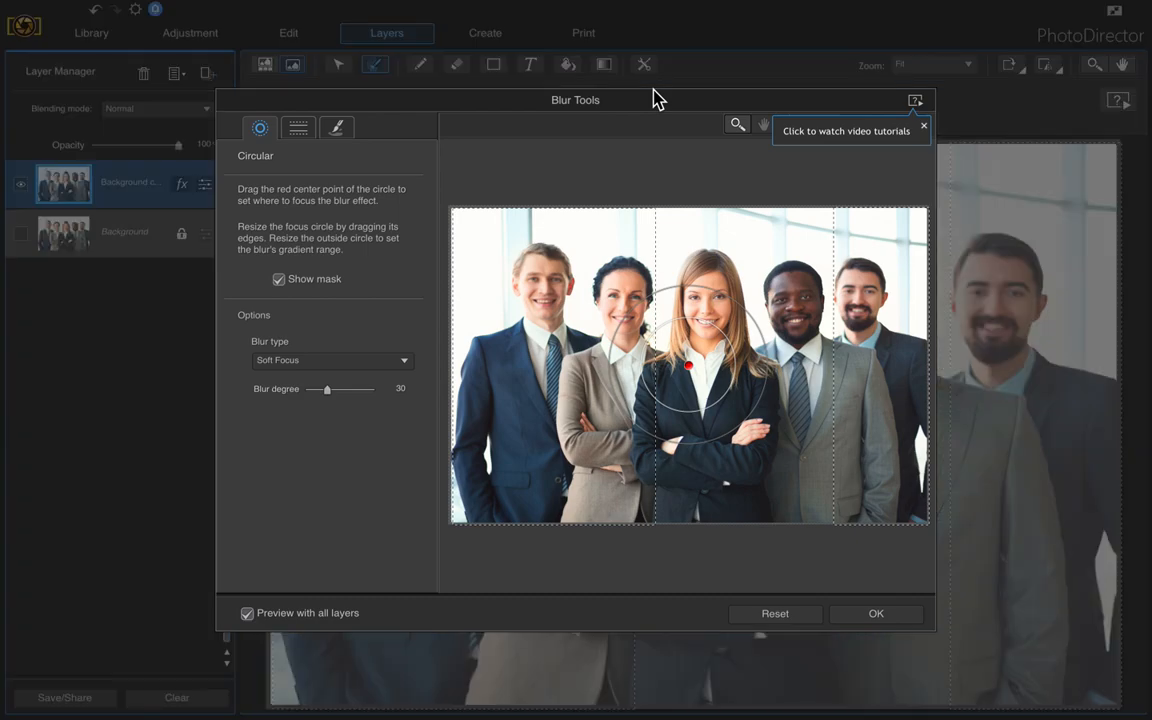
pyautogui.click(335, 131)
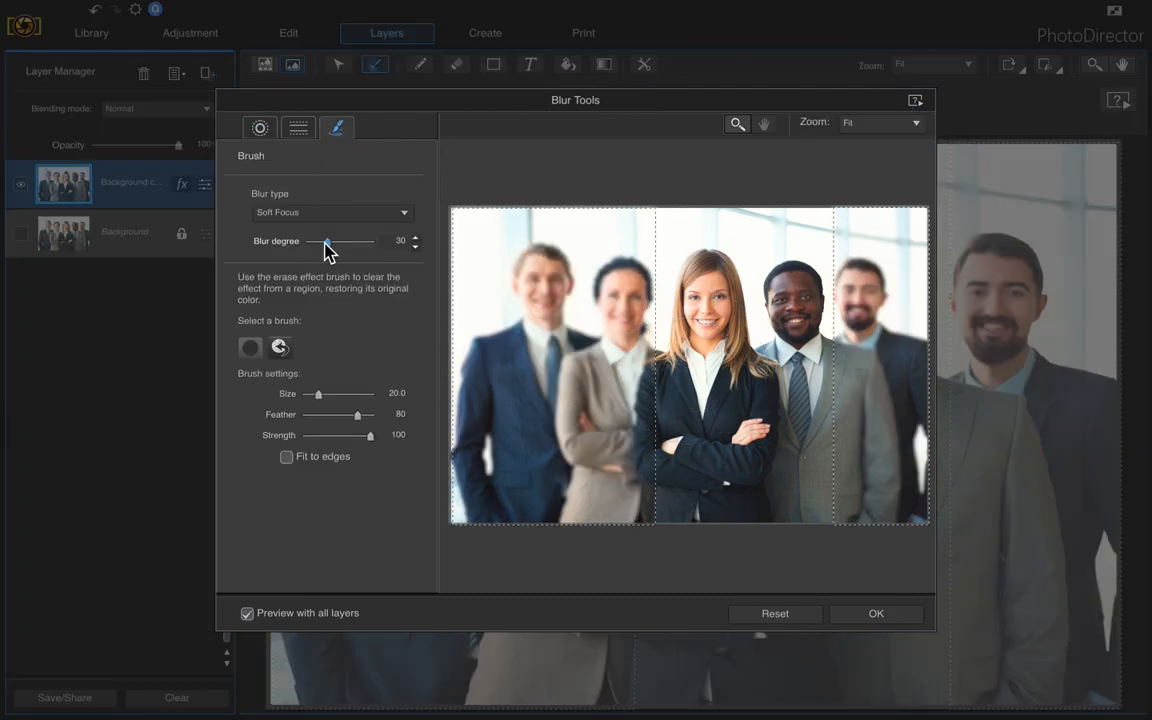
pyautogui.moveTo(336, 243); pyautogui.dragTo(338, 243)
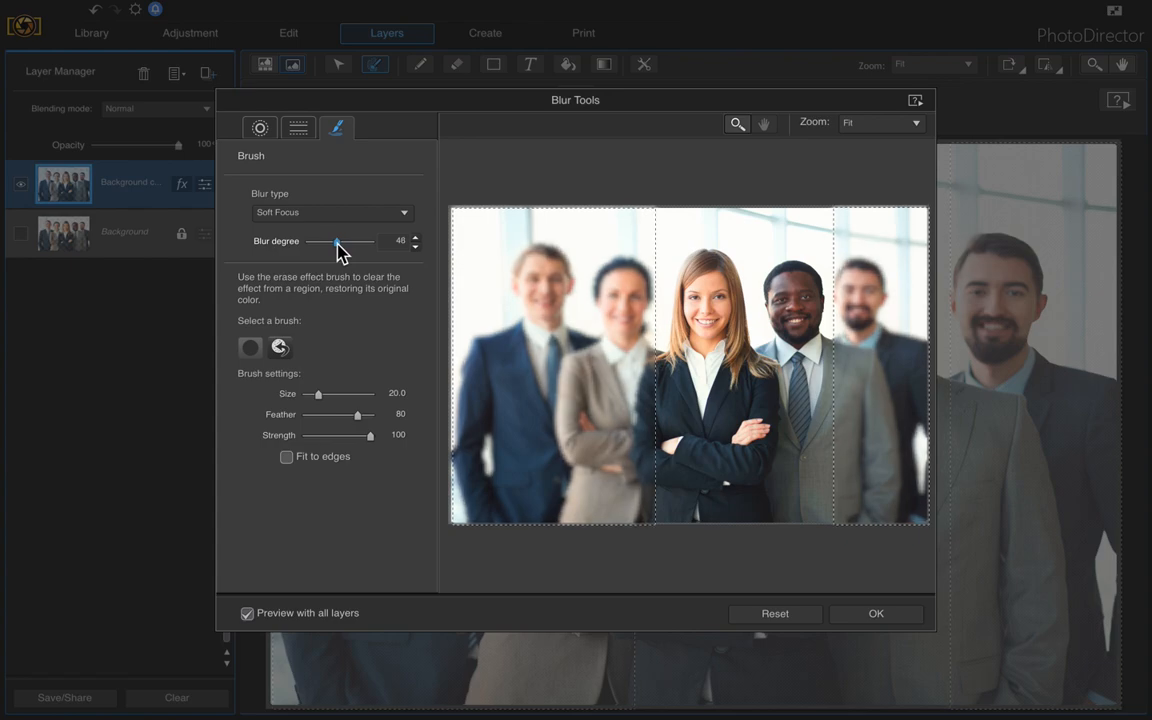
pyautogui.click(880, 615)
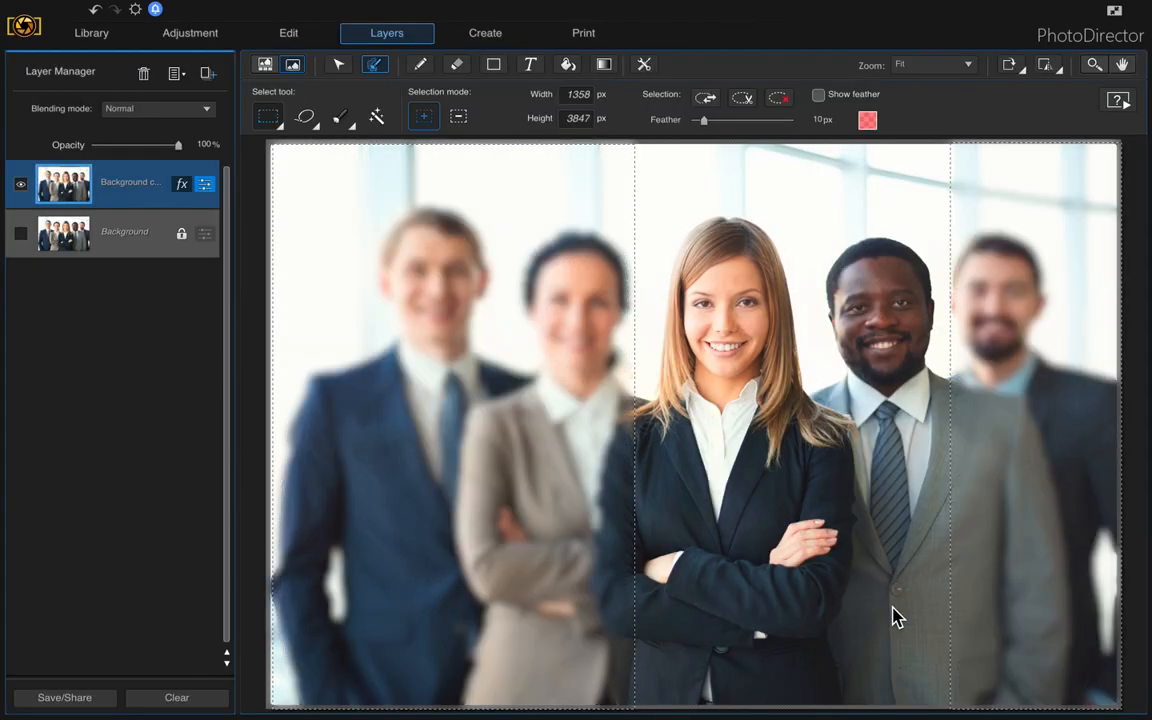
pyautogui.click(778, 102)
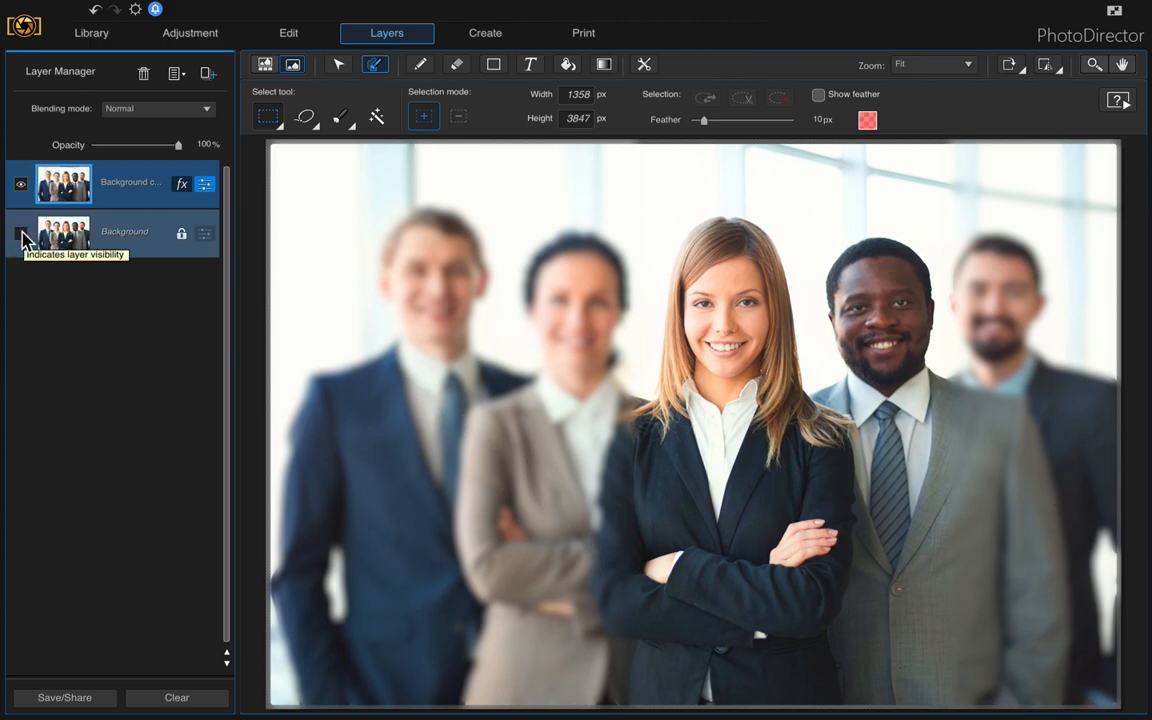
# - Show the Background layer and erase the unwanted blur over the central woman and the adjacent man from the layer copy
pyautogui.click(104, 237)
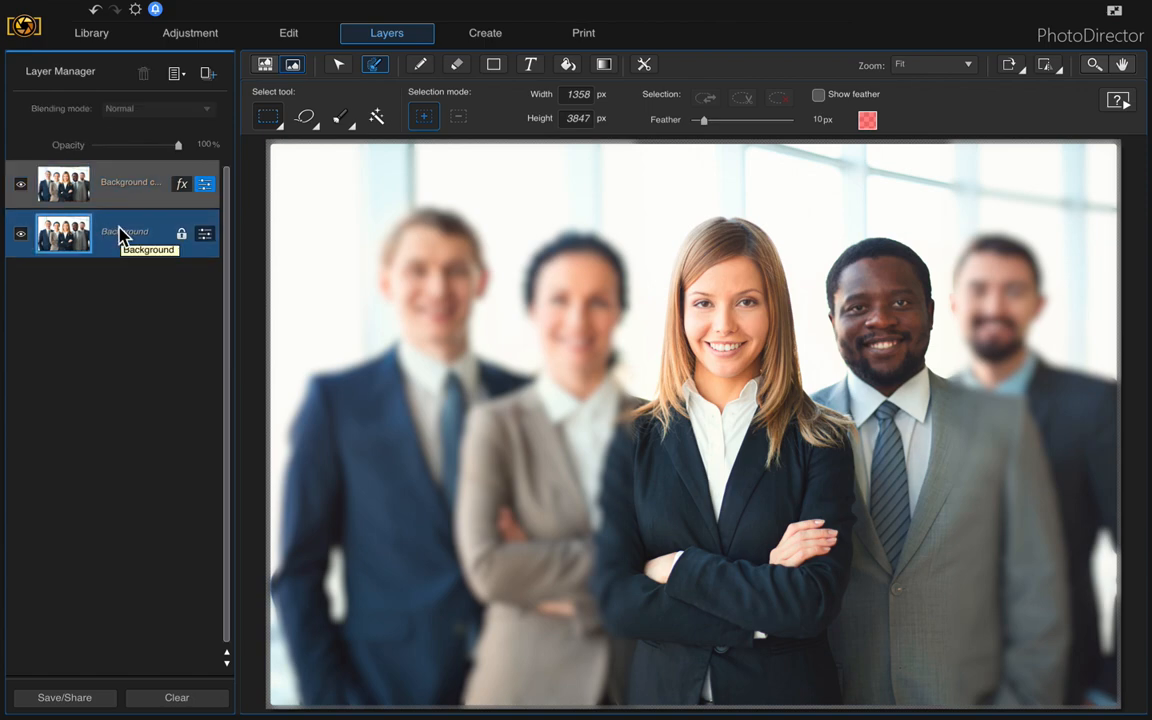
pyautogui.click(118, 189)
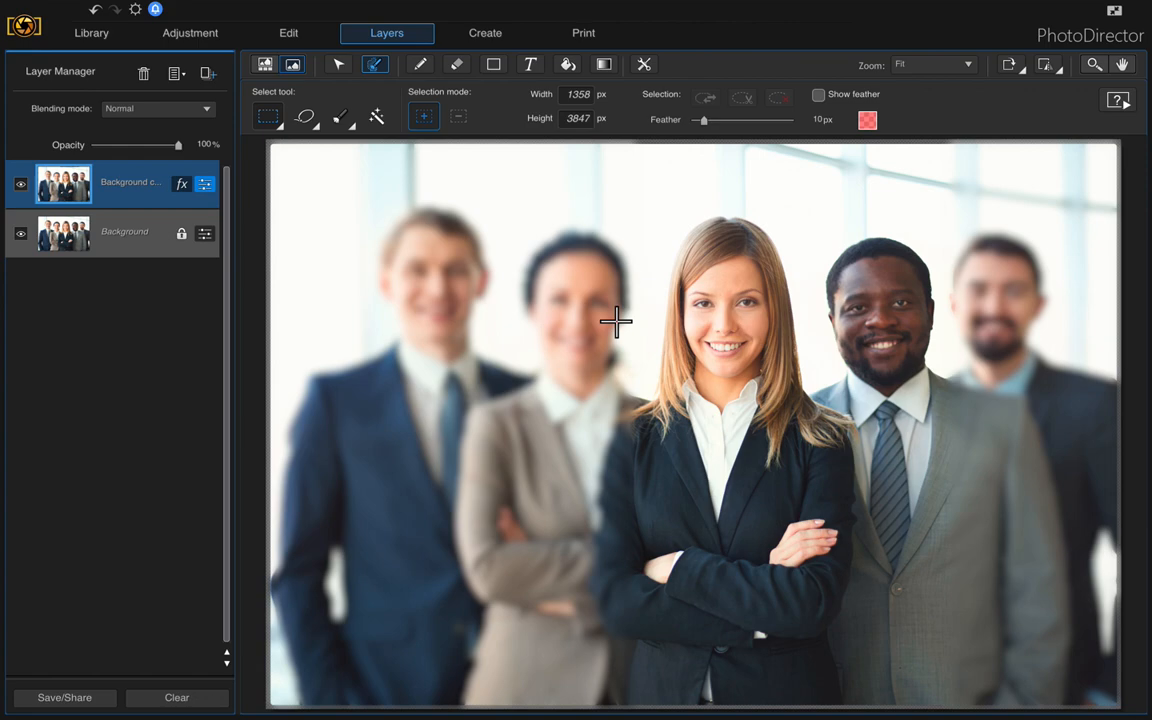
pyautogui.click(457, 66)
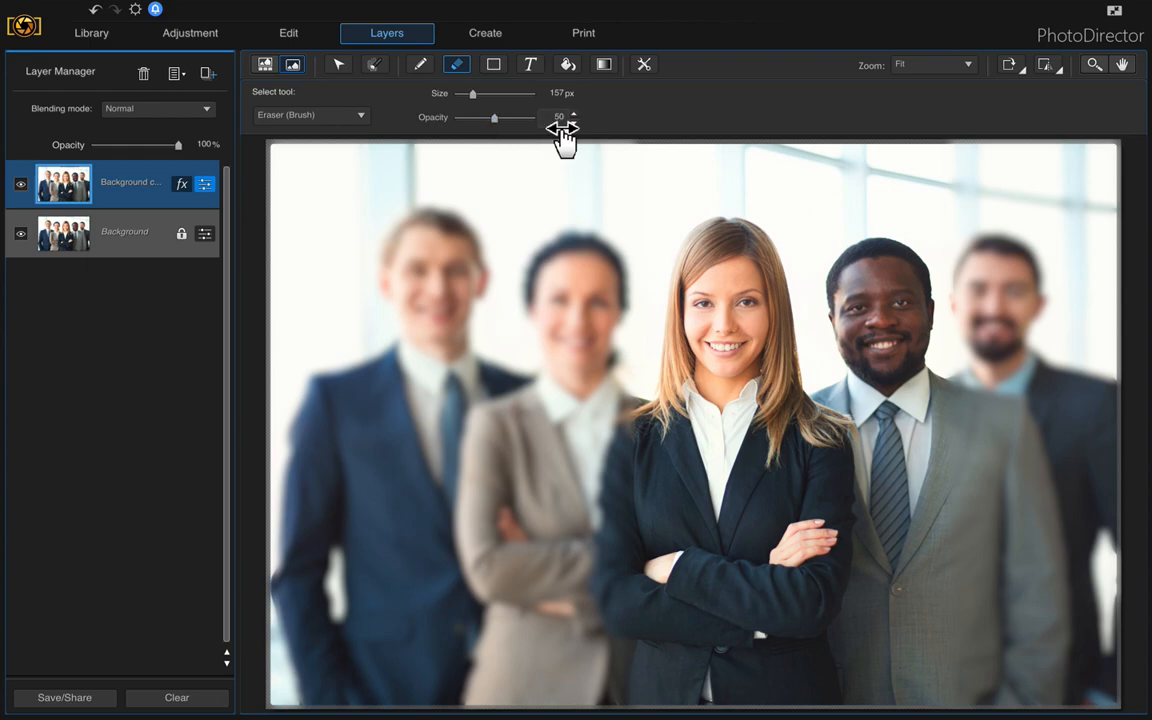
pyautogui.moveTo(651, 581)
pyautogui.mouseDown()
pyautogui.moveTo(635, 543)
pyautogui.moveTo(638, 437)
pyautogui.moveTo(622, 588)
pyautogui.moveTo(607, 599)
pyautogui.moveTo(658, 609)
pyautogui.moveTo(674, 658)
pyautogui.moveTo(793, 620)
pyautogui.moveTo(977, 504)
pyautogui.moveTo(964, 432)
pyautogui.moveTo(969, 417)
pyautogui.moveTo(987, 427)
pyautogui.moveTo(977, 411)
pyautogui.moveTo(1008, 457)
pyautogui.moveTo(1033, 613)
pyautogui.moveTo(1000, 663)
pyautogui.moveTo(956, 681)
pyautogui.moveTo(951, 663)
pyautogui.moveTo(993, 561)
pyautogui.moveTo(990, 424)
pyautogui.moveTo(951, 399)
pyautogui.moveTo(998, 437)
pyautogui.moveTo(1005, 404)
pyautogui.moveTo(1044, 661)
pyautogui.moveTo(1028, 520)
pyautogui.mouseUp()
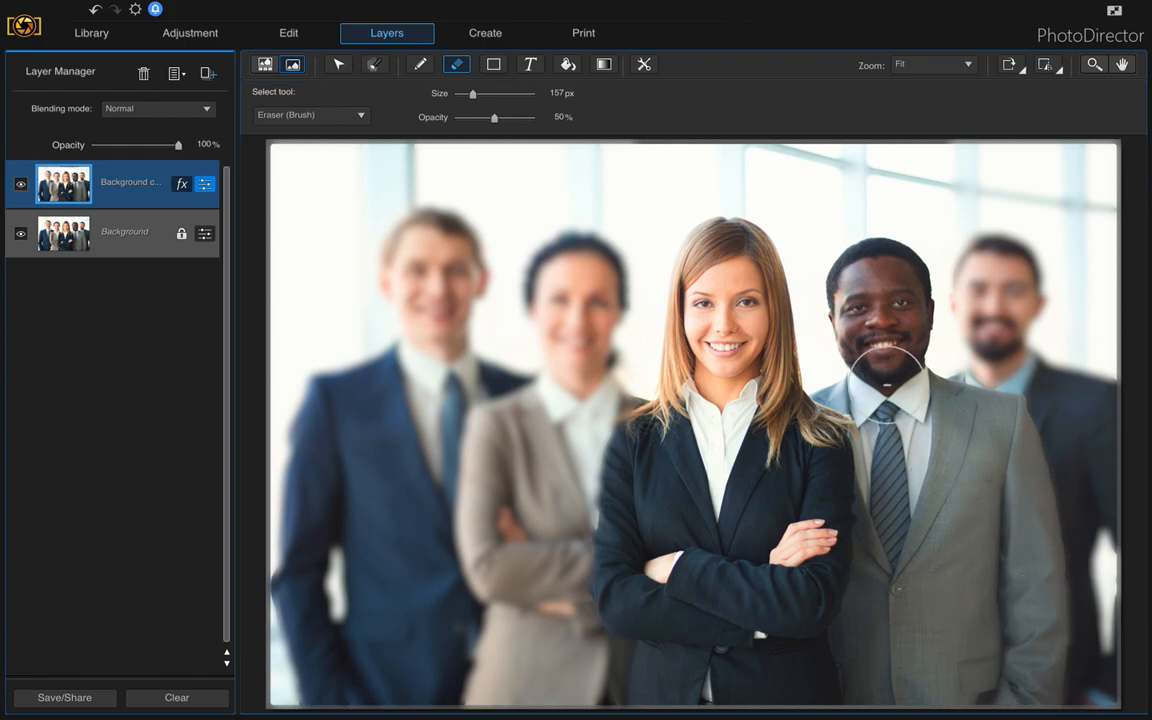